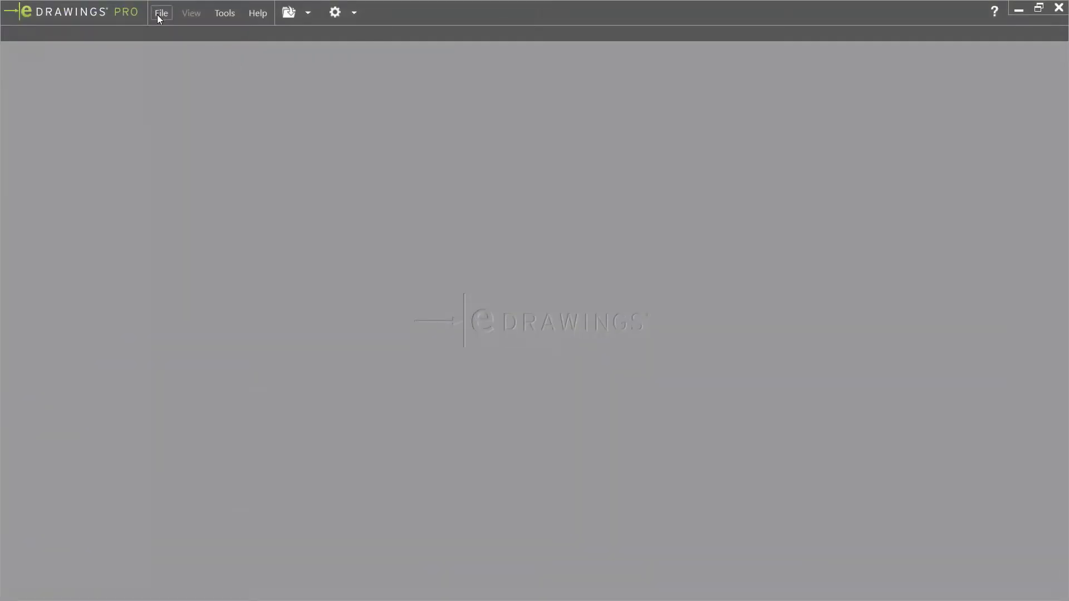
Open overender.SLDASM in eDrawings Pro with the file list filtered to SOLIDWORKS Files.
left_click(161, 13)
left_click(178, 29)
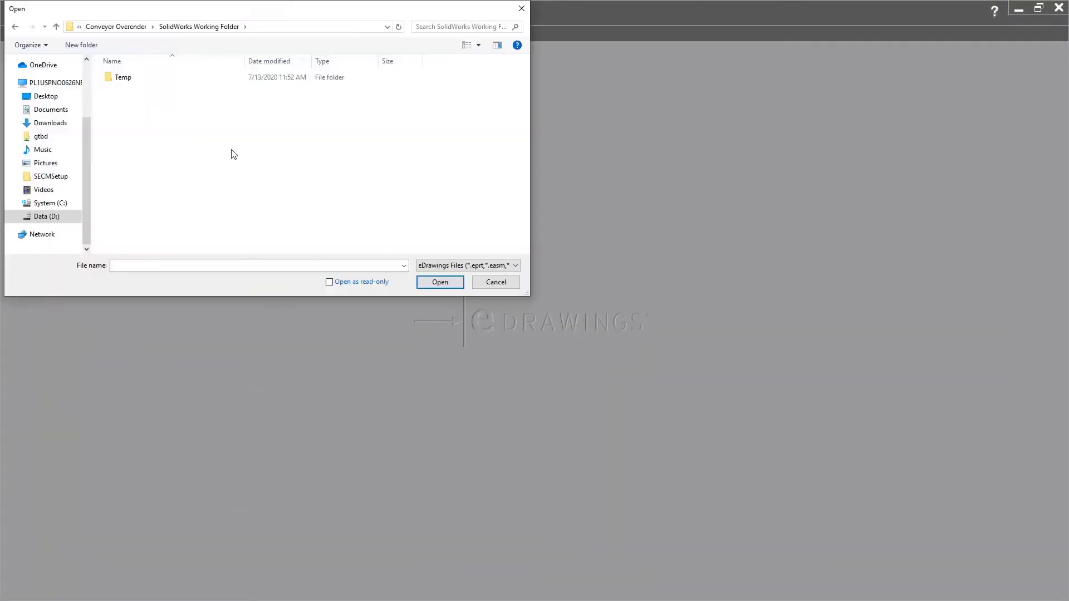
left_click(445, 266)
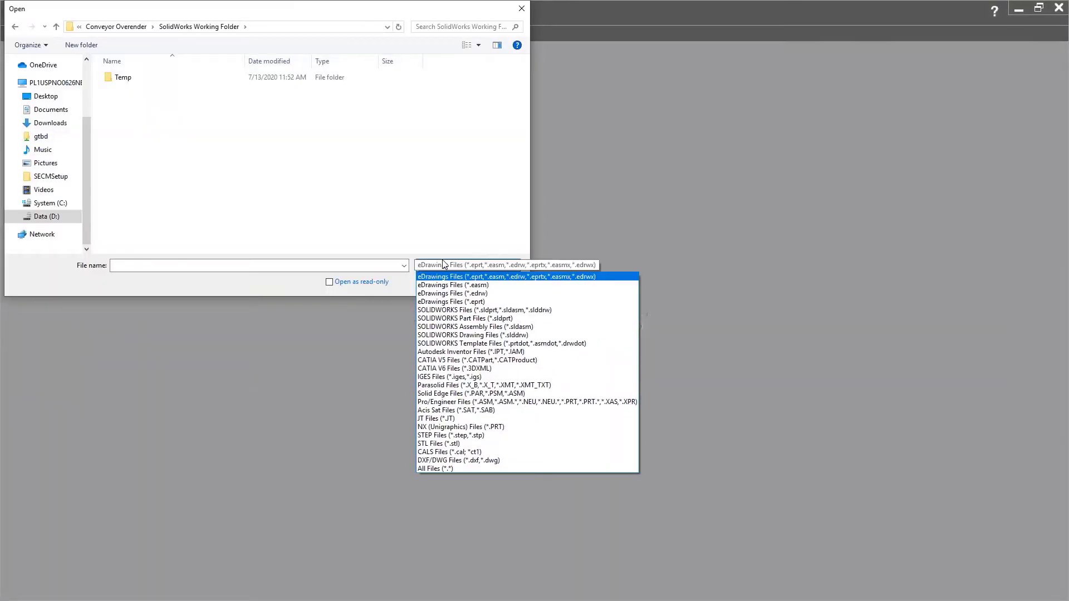
left_click(457, 310)
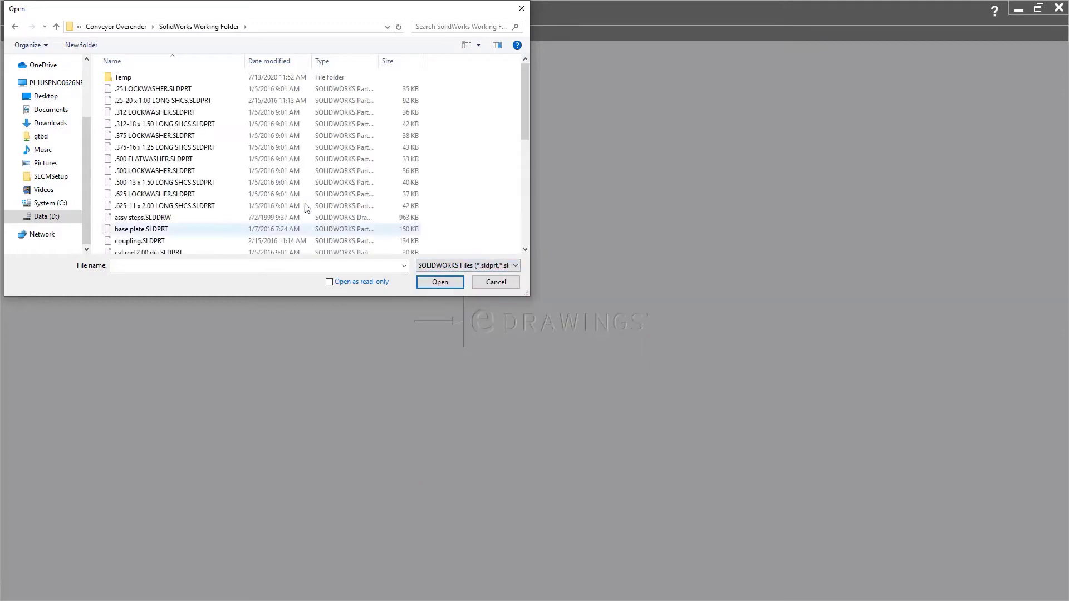
left_click(524, 191)
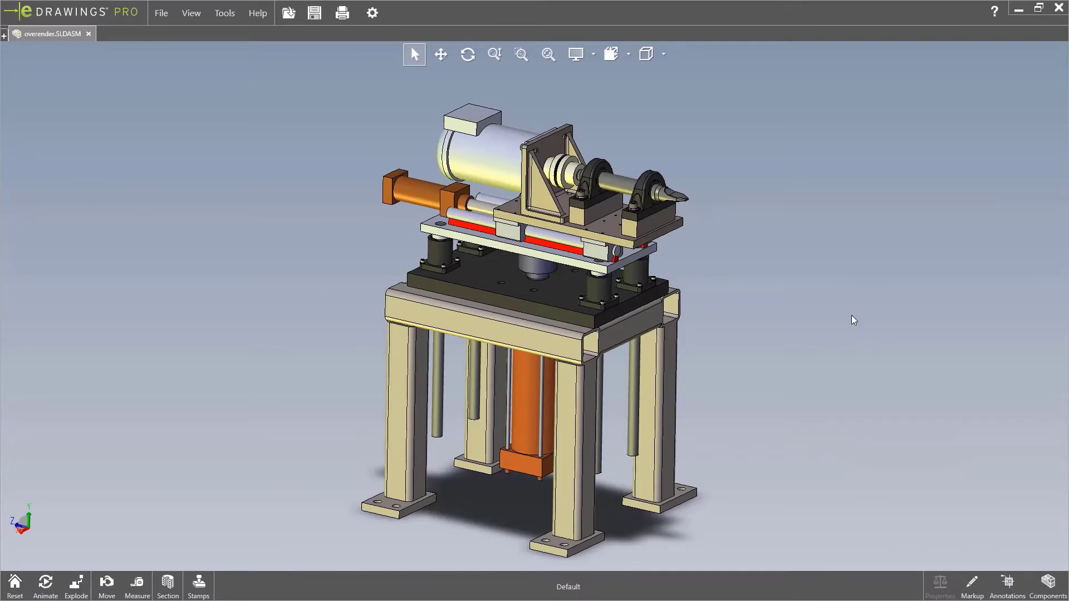
Open overender.SLDDRW in a second tab using the SOLIDWORKS Drawing Files filter.
left_click(161, 13)
left_click(182, 33)
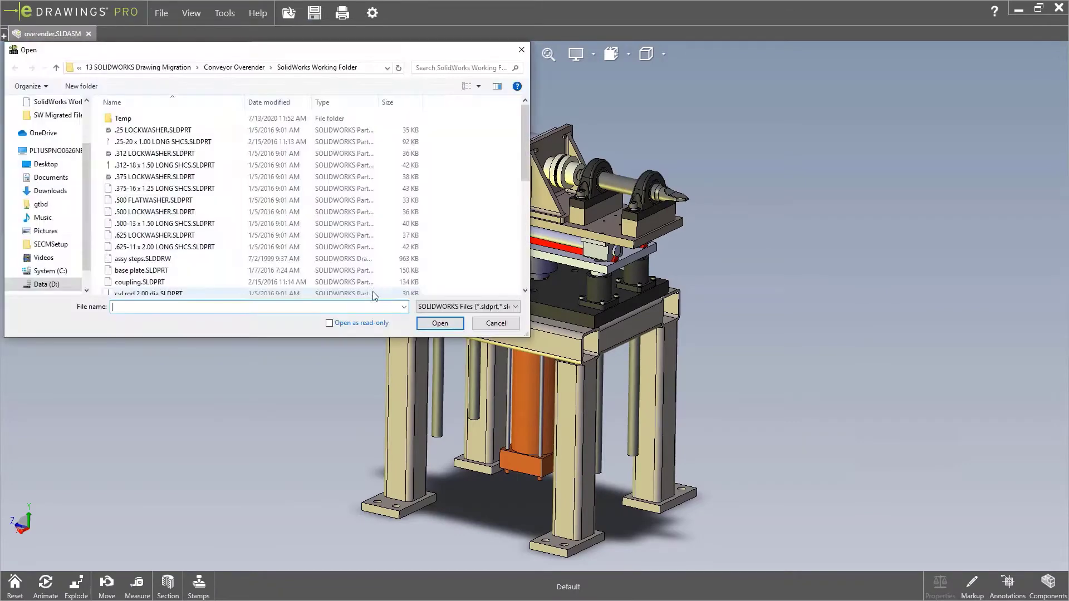
left_click(450, 306)
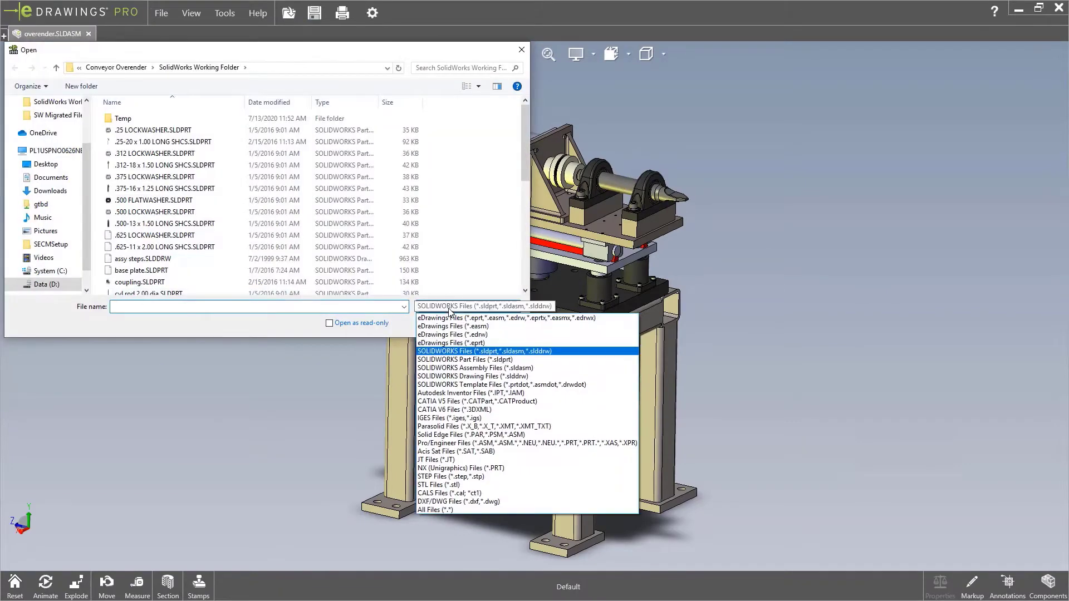
left_click(478, 377)
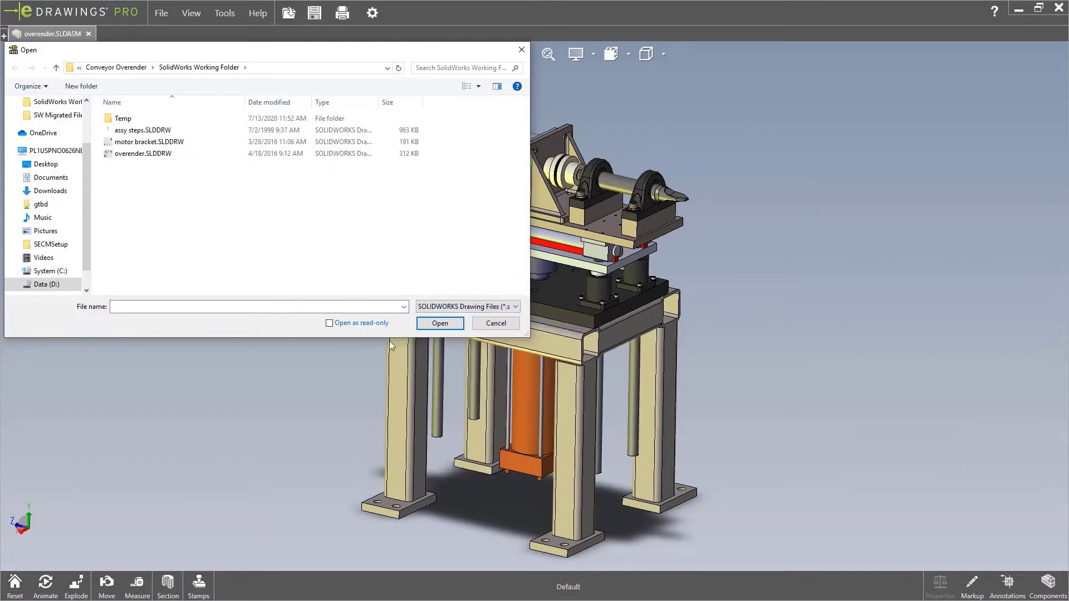
double_click(146, 154)
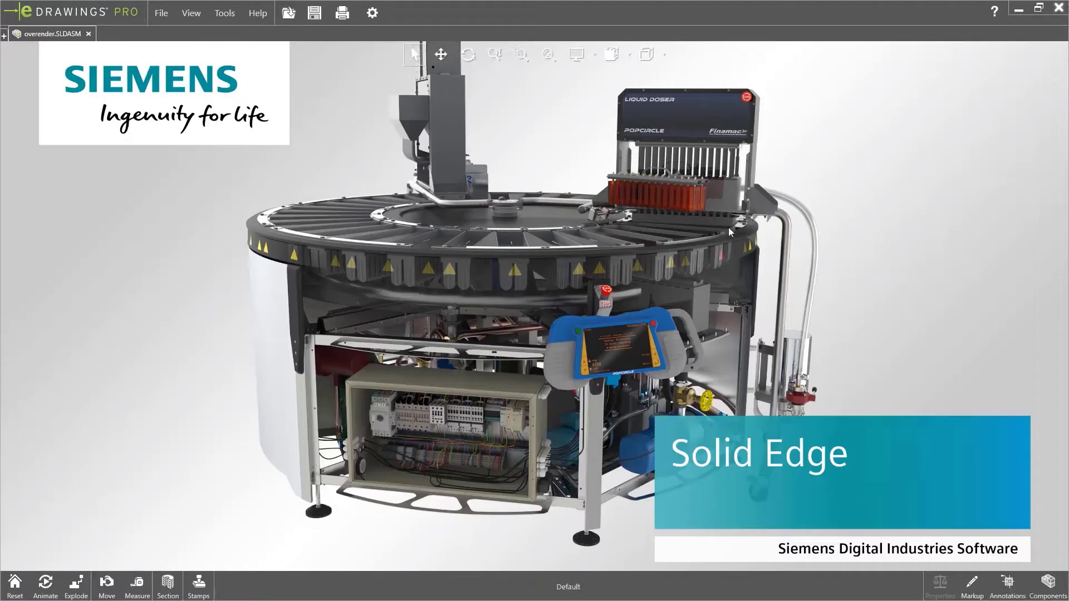
Search the Windows Start menu for 'migra' to find SolidWorks Data Migration.
key("super")
type("migr")
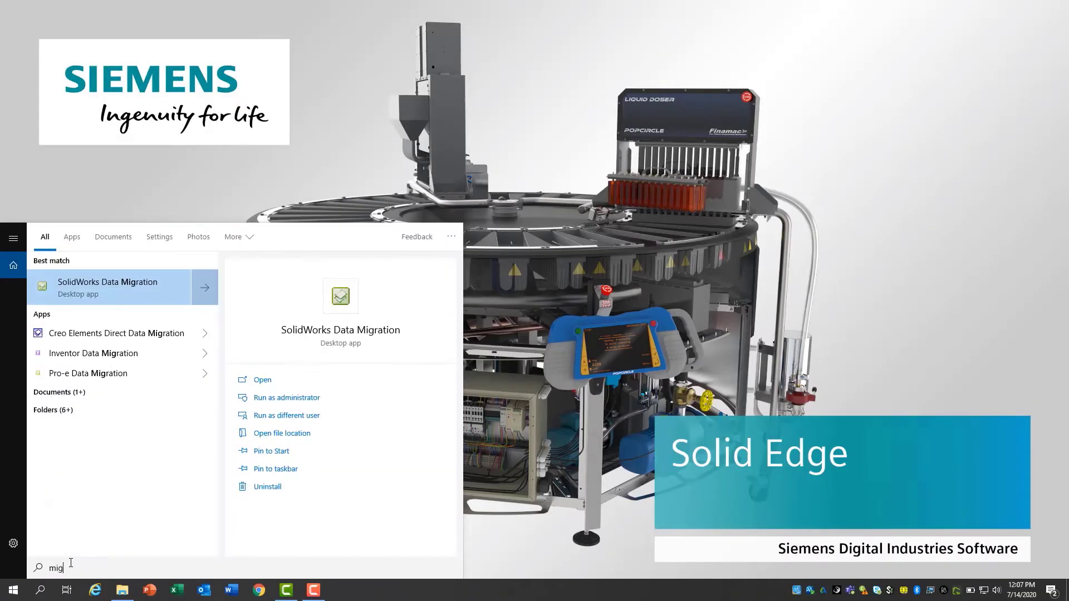
type("a")
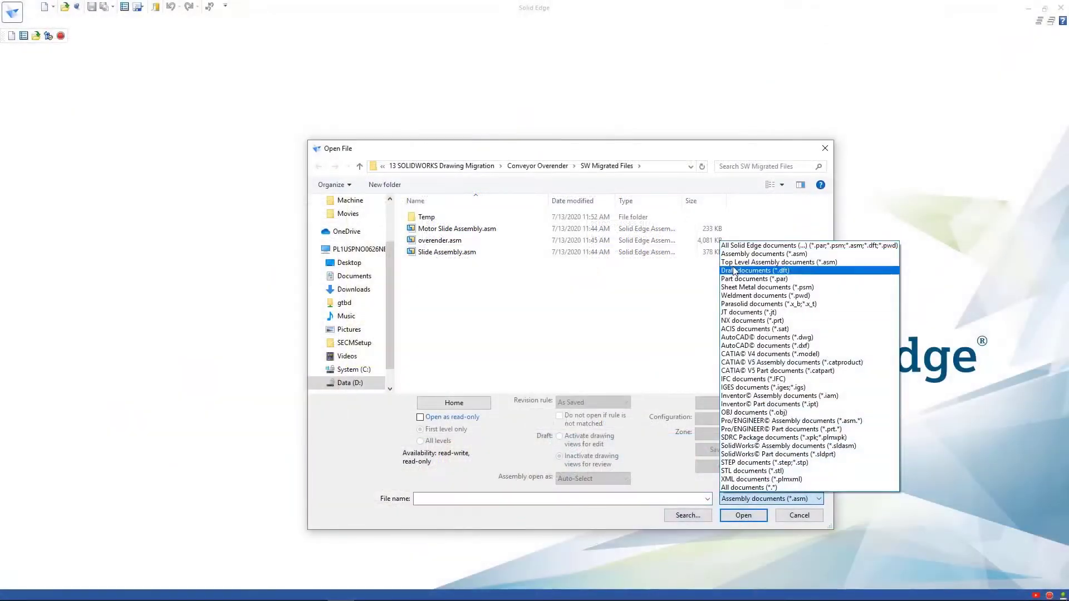
Open the migrated overender.asm and load its 'assy step 1' configuration.
key("Escape")
double_click(439, 240)
left_click(517, 305)
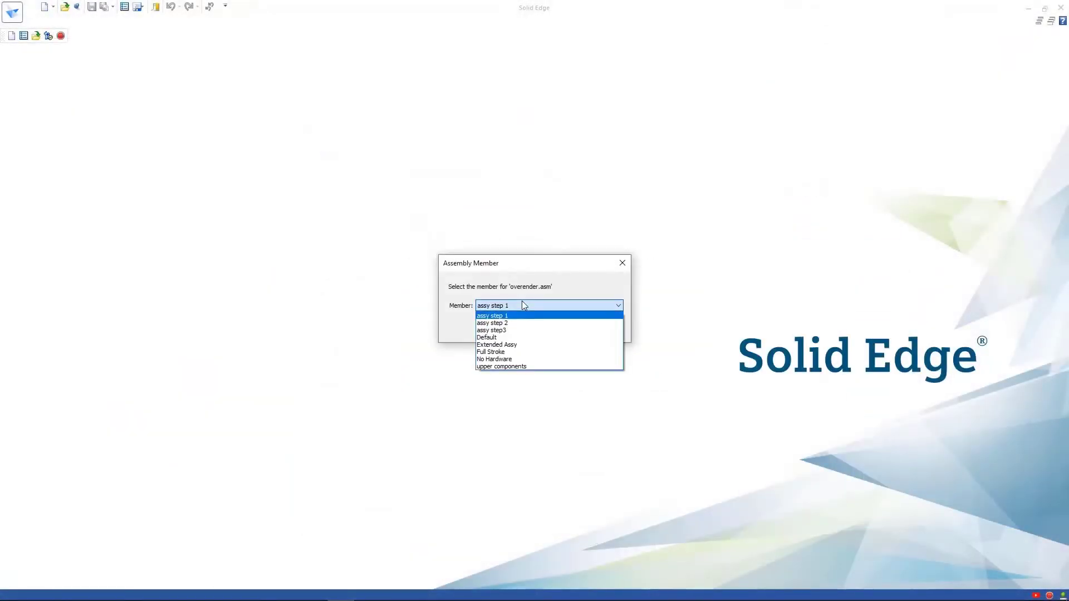
left_click(494, 319)
left_click(556, 329)
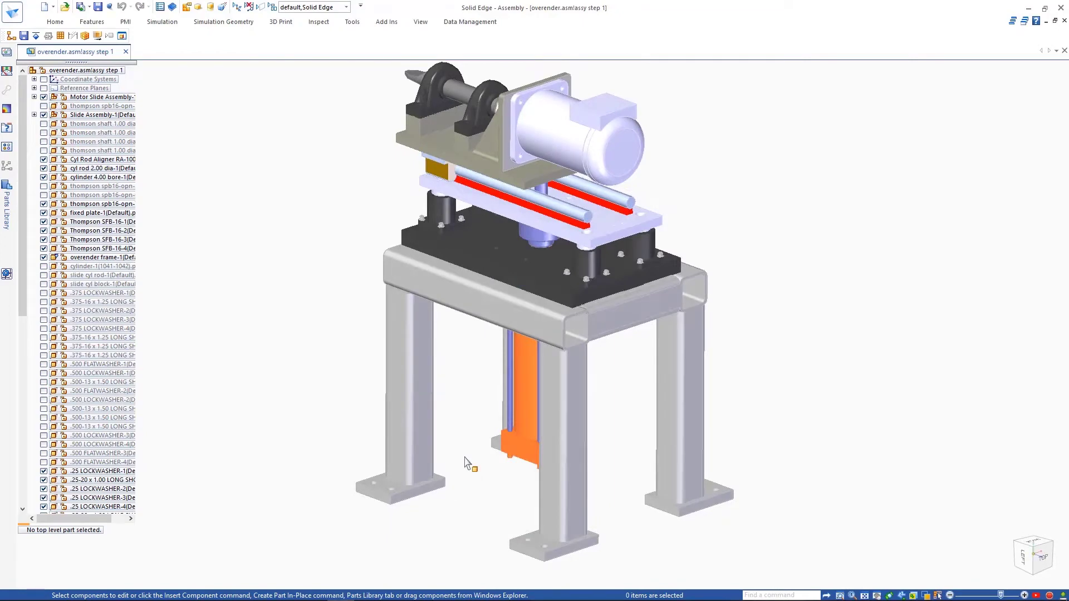
Open overender.dft in a new tab using the Draft documents (*.dft) filter.
left_click(12, 12)
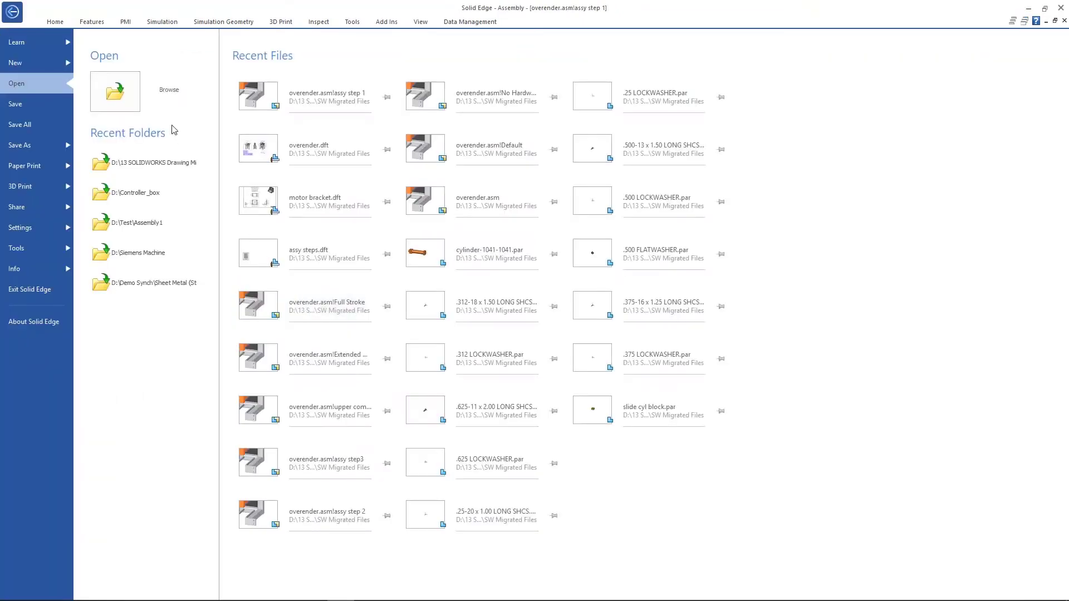
left_click(136, 105)
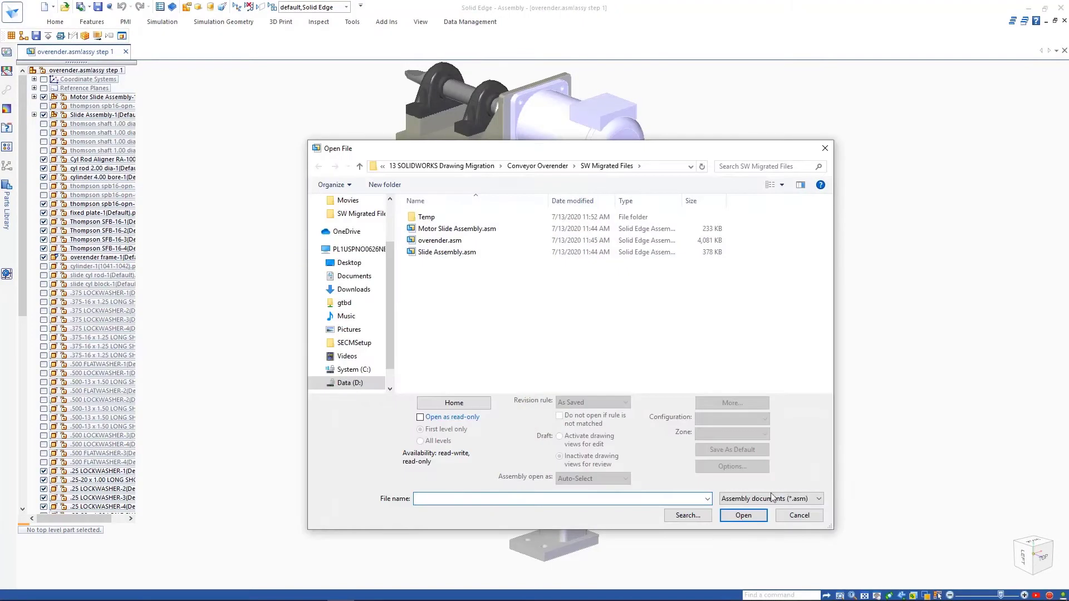
left_click(768, 497)
left_click(769, 269)
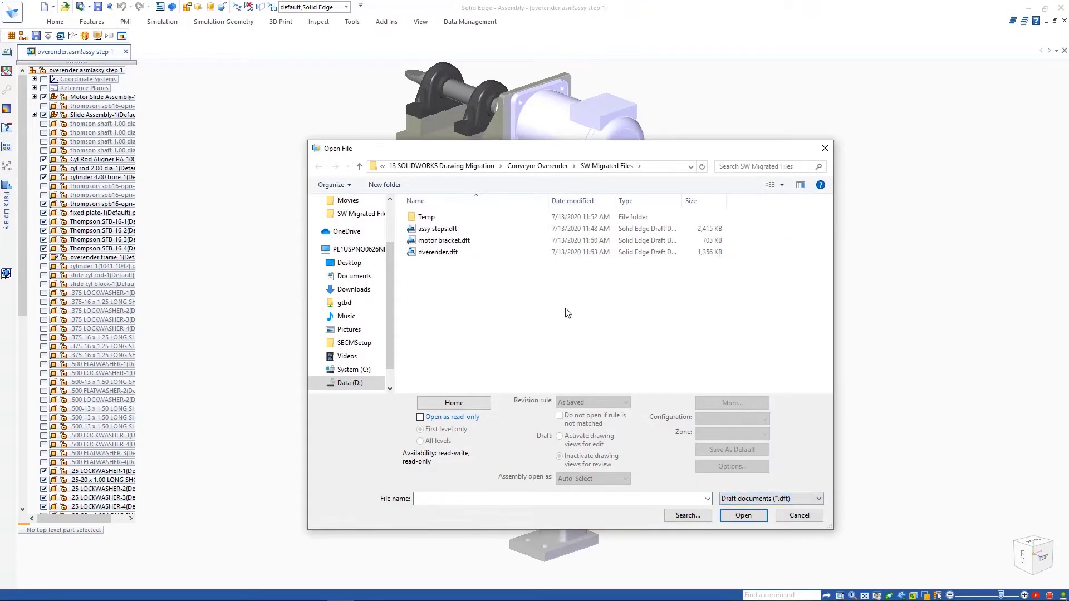
double_click(445, 252)
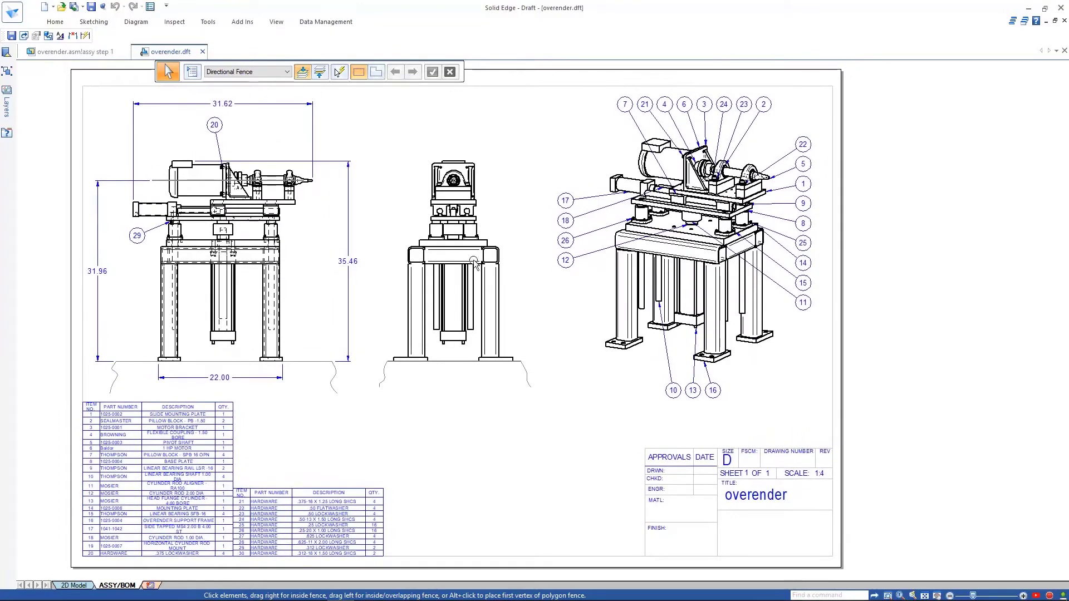
Open the Motor Slide Assembly subassembly in its own window from the overender assembly.
left_click(90, 55)
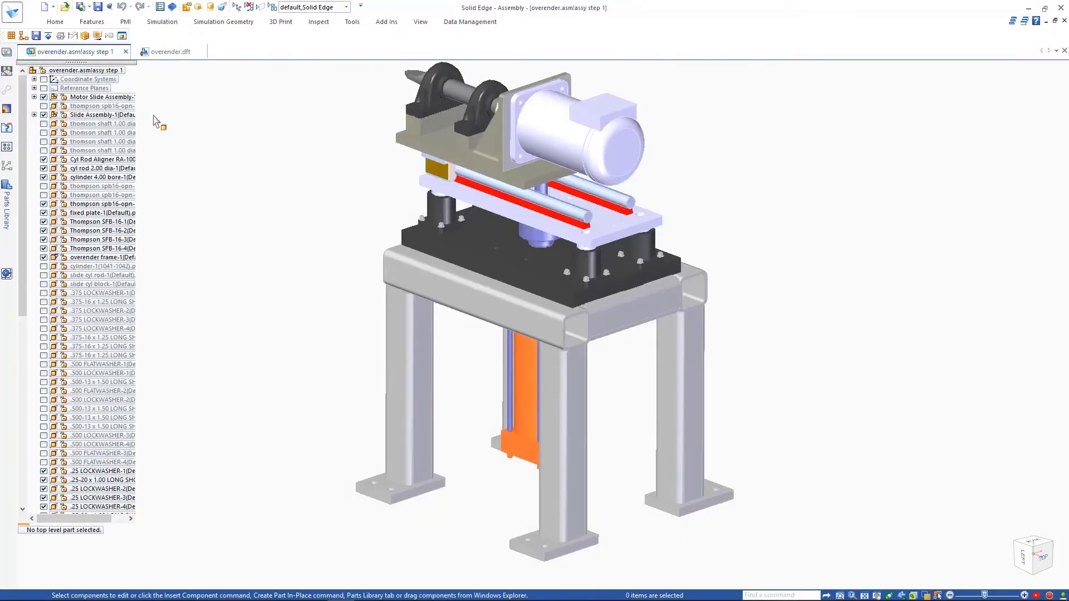
left_click(111, 98)
right_click(324, 325)
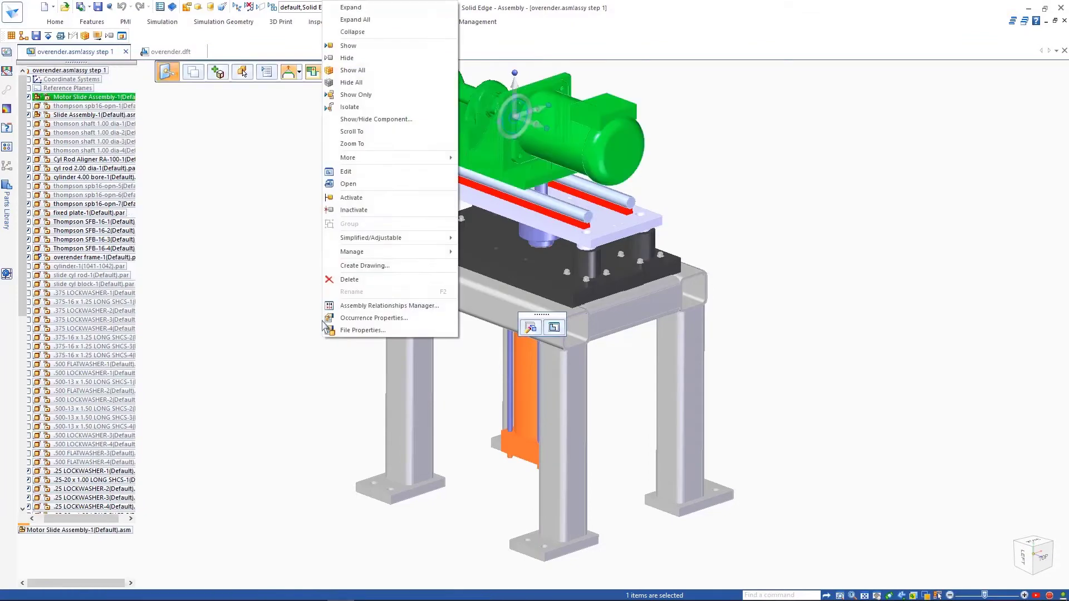
left_click(347, 184)
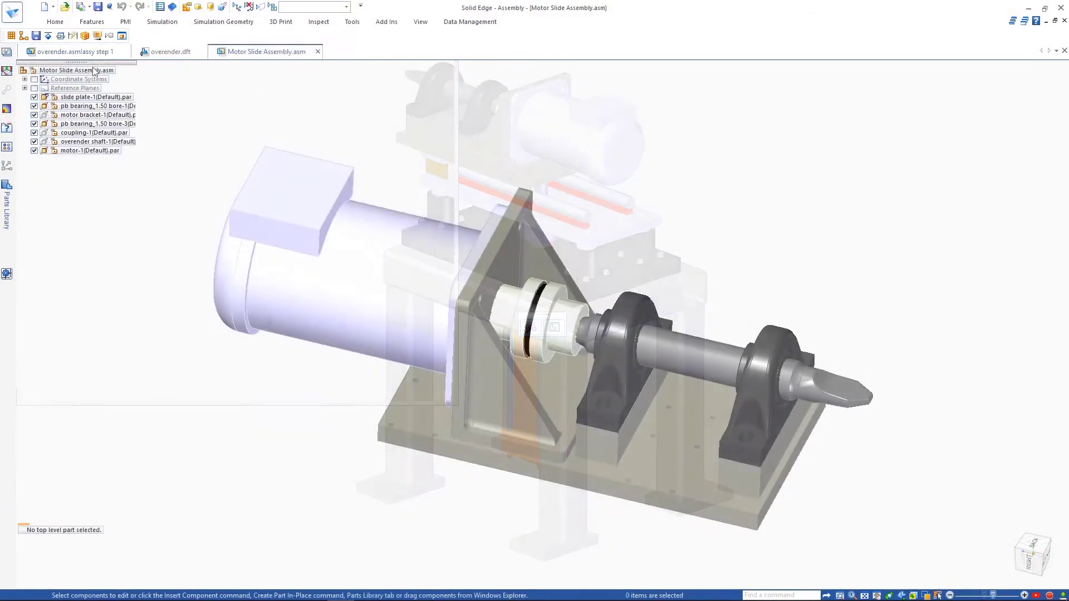
Set the V452 mate offset to 0 (after trying 0.5) and close the relationships list.
right_click(95, 71)
left_click(144, 338)
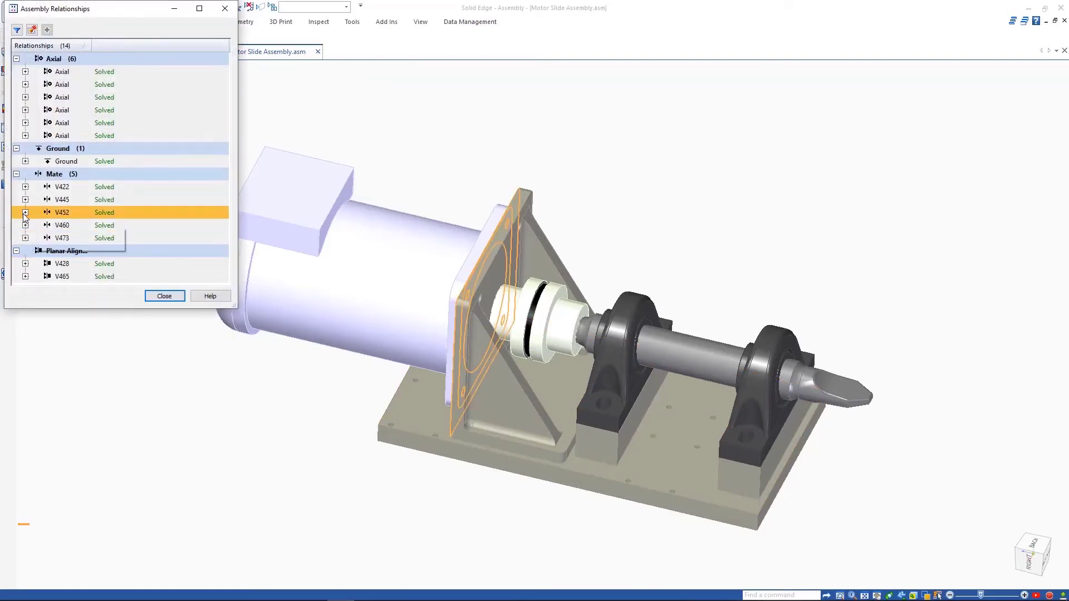
left_click(25, 212)
left_click(120, 239)
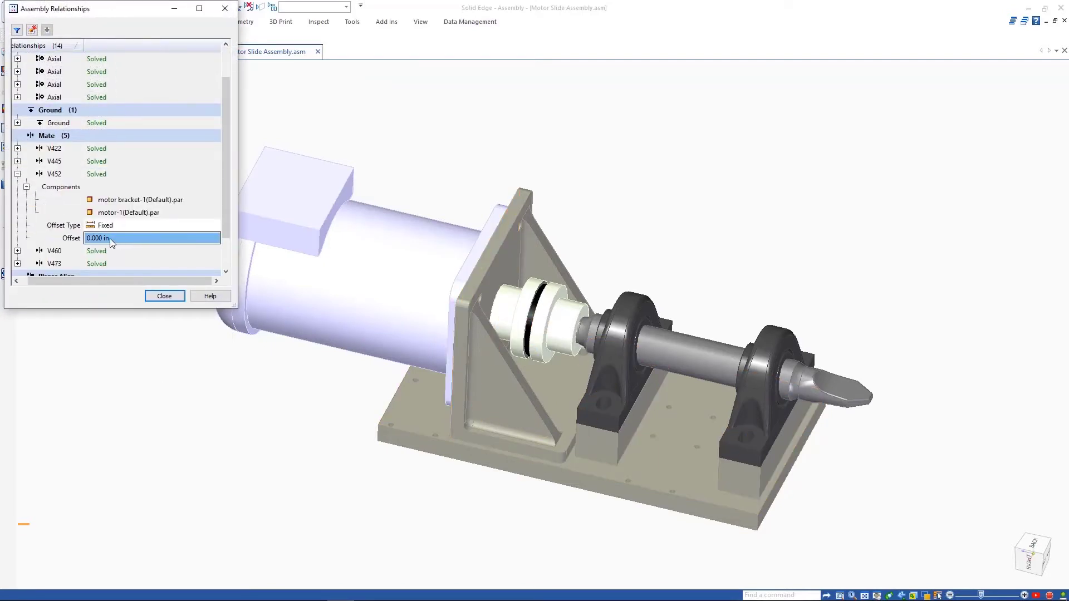
left_click(111, 239)
left_click(56, 237)
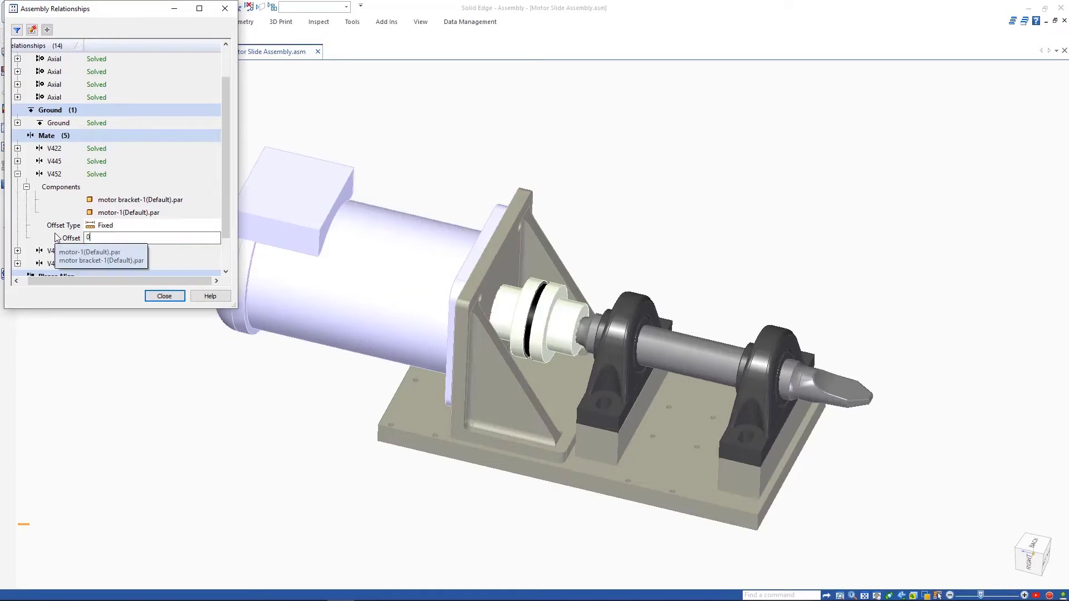
type("0.5")
key("Return")
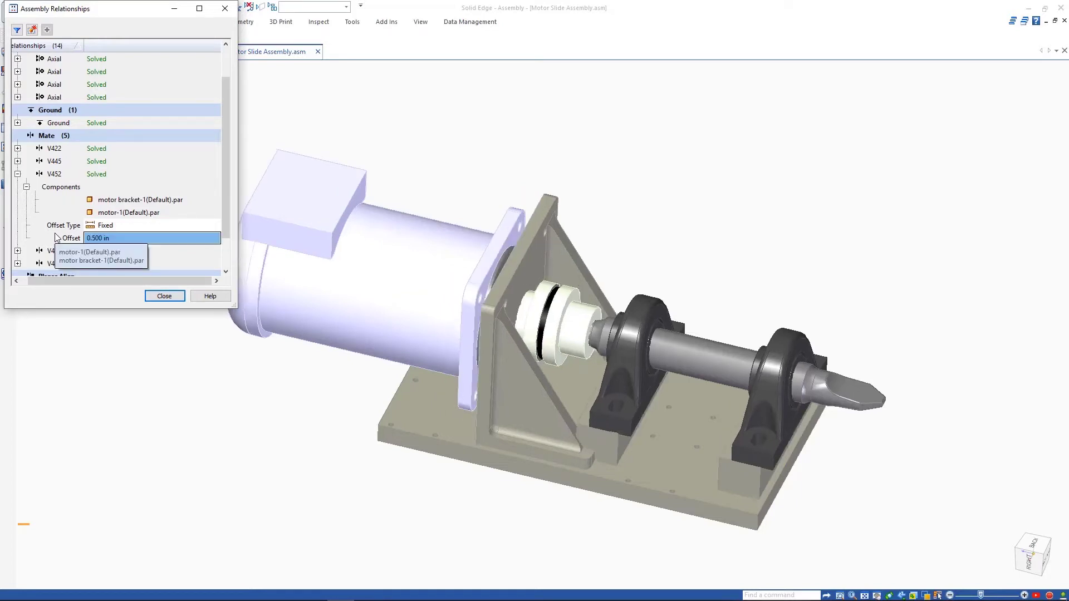
left_click(129, 238)
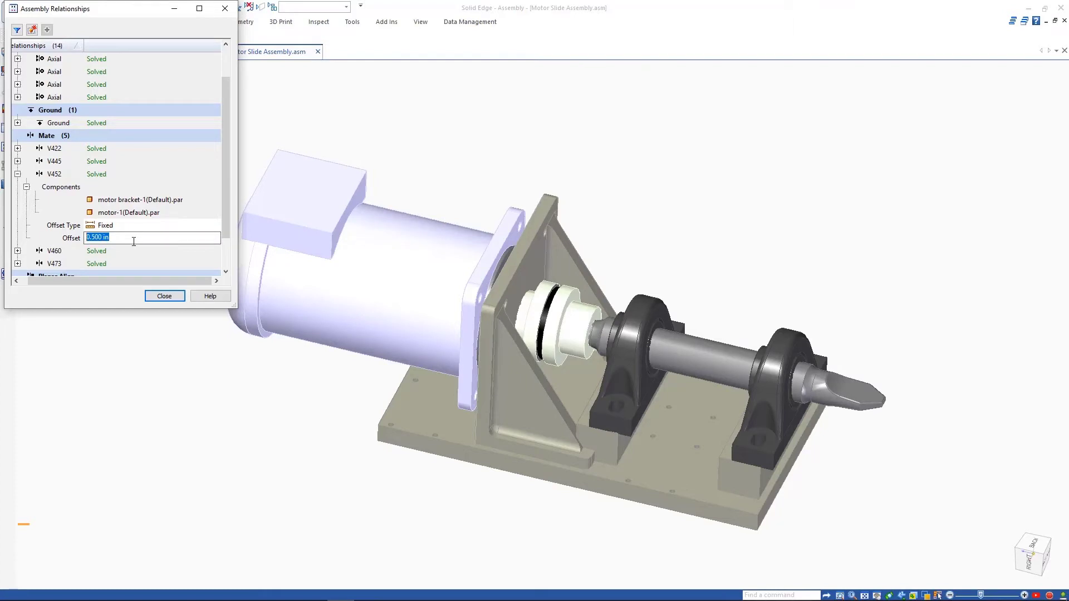
type("0")
key("Return")
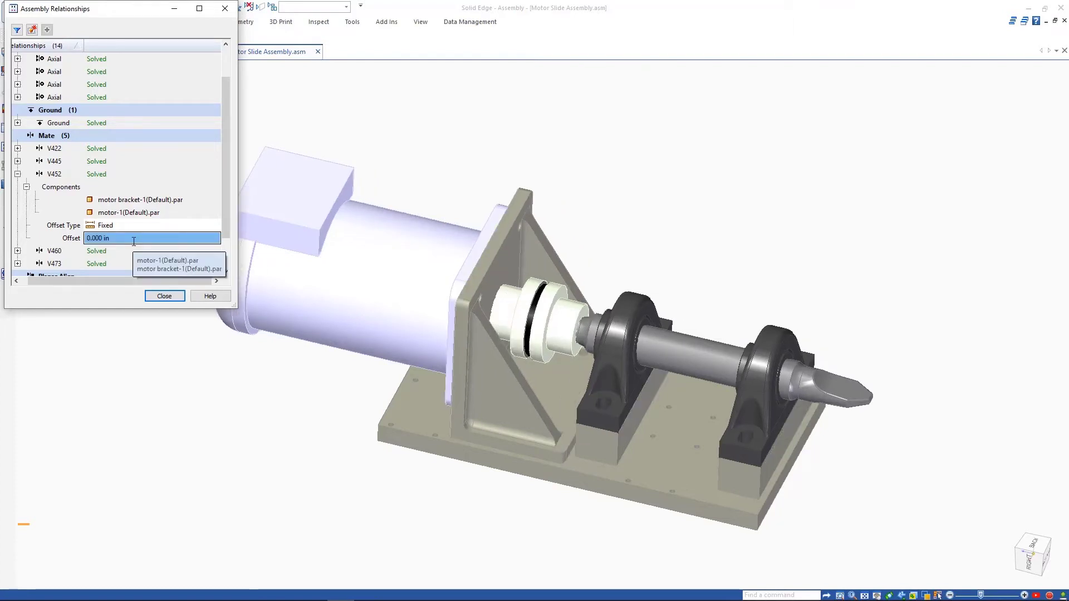
scroll(226, 222, "down", 1)
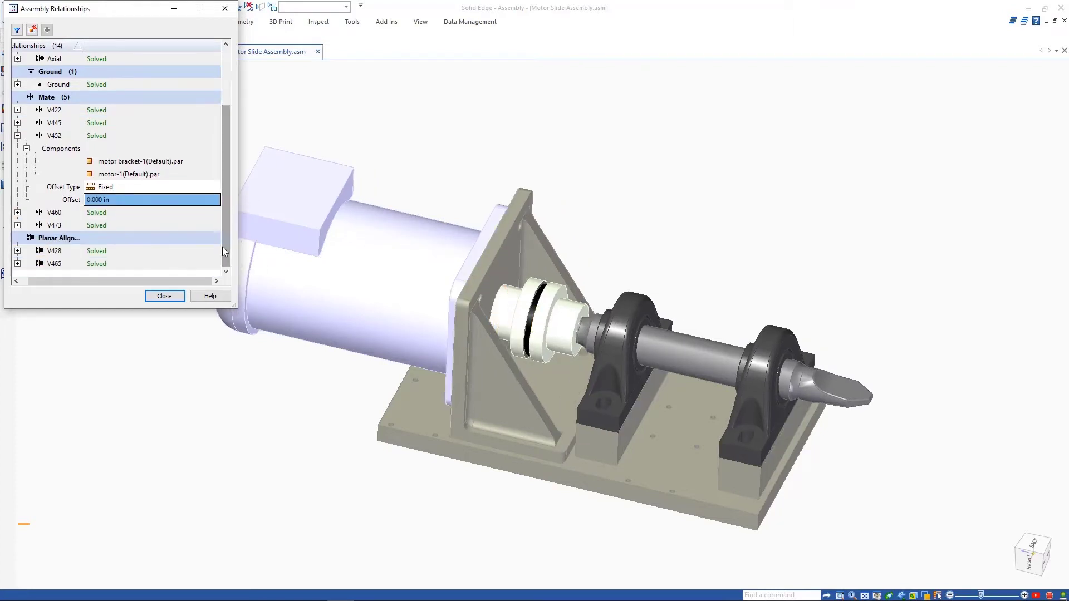
left_click(164, 295)
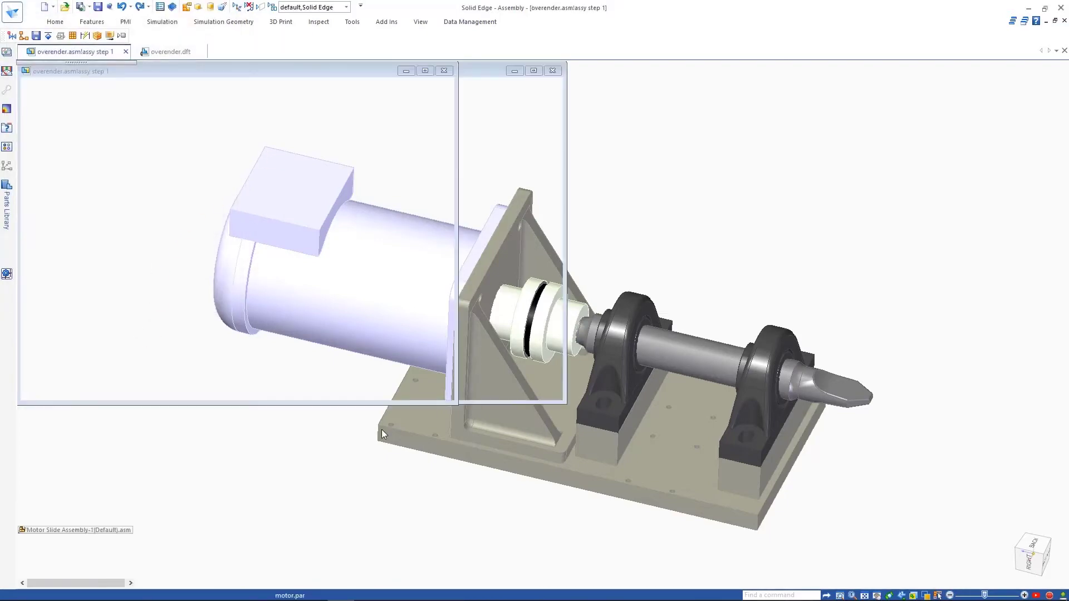
Close the Motor Slide Assembly and open the motor bracket.dft drawing.
left_click(318, 52)
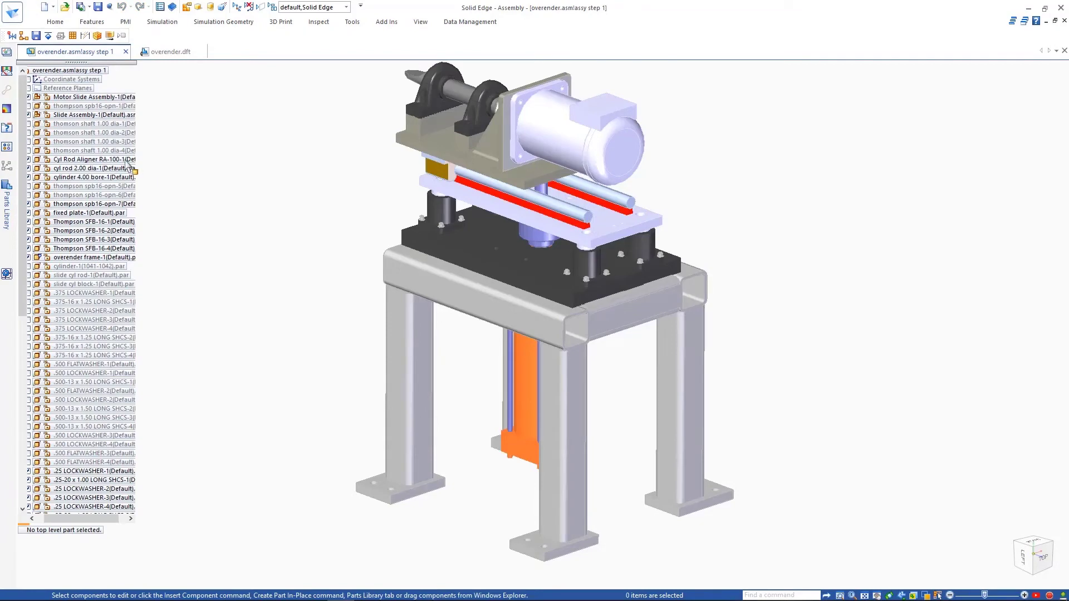
key("ctrl+o")
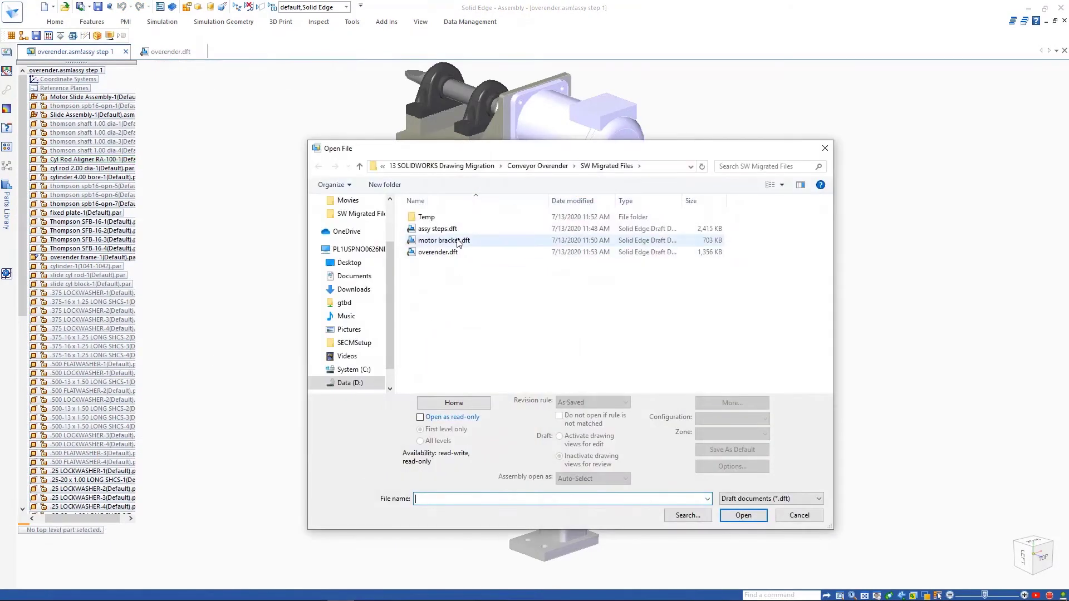
double_click(458, 241)
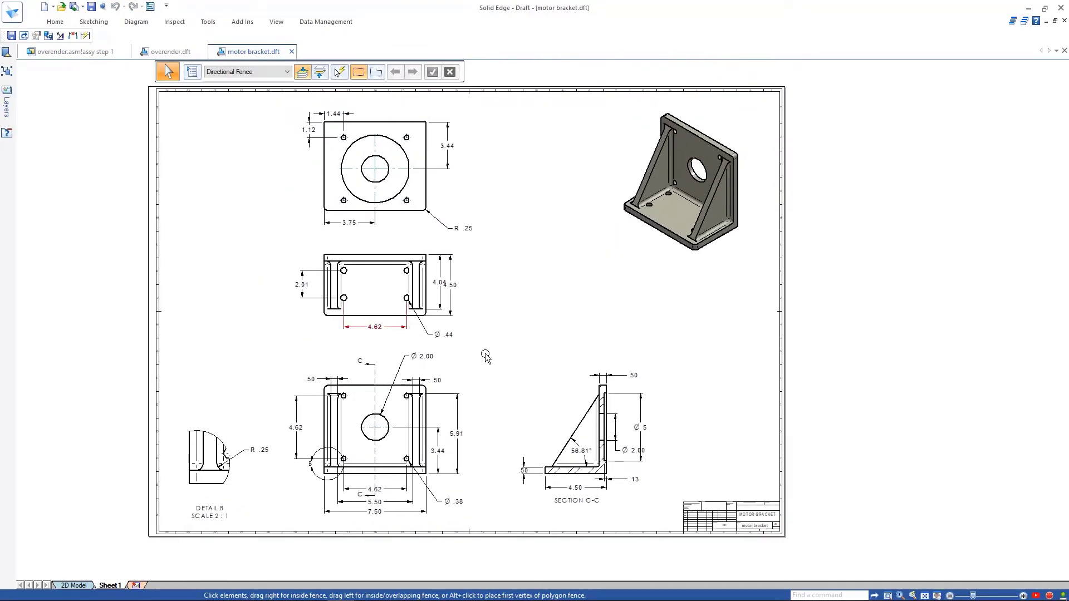
Shift the middle drawing view slightly right, then open the motor bracket part in 3D.
left_click(437, 311)
left_click_drag(432, 305, 461, 297)
left_click(727, 448)
scroll(590, 479, "up", 4)
scroll(520, 417, "down", 3)
scroll(340, 310, "up", 2)
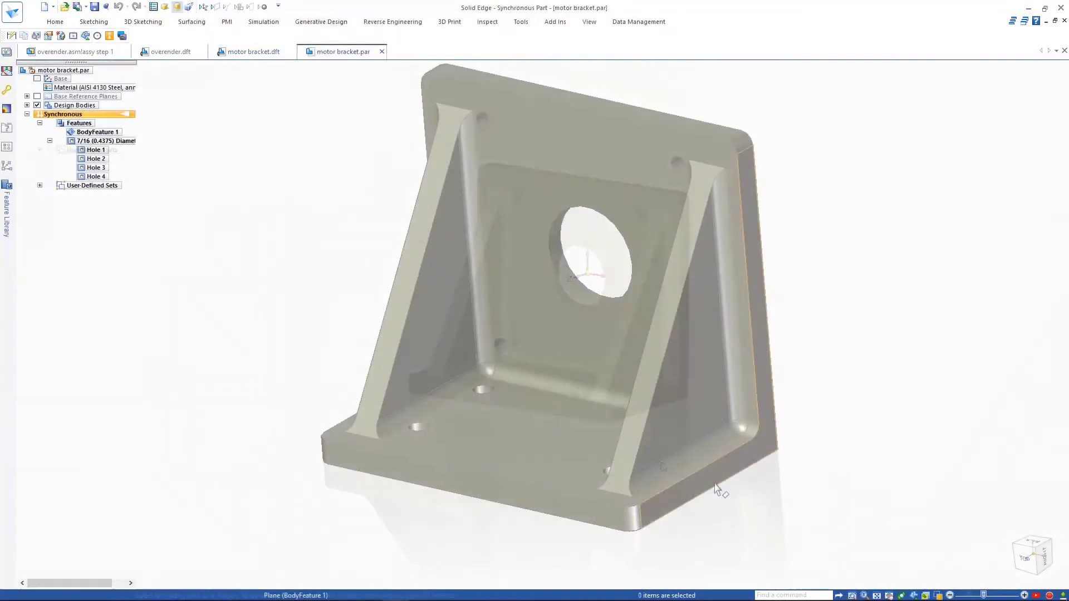
left_click(718, 487)
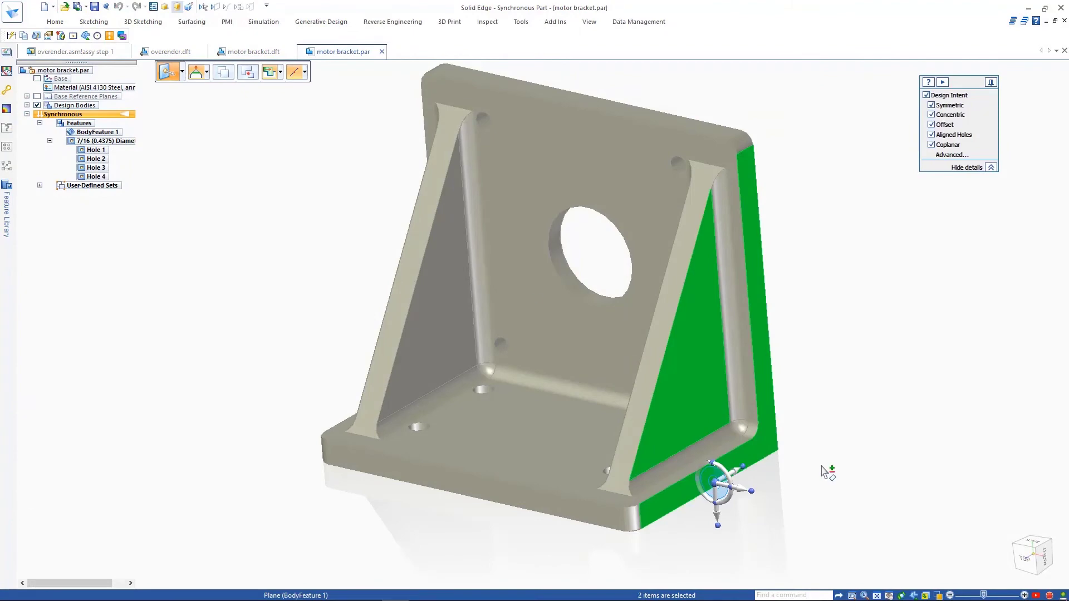
Move the bracket's side faces 0.714 in outward and raise its top face to make it taller.
middle_click_drag(828, 472, 835, 428)
left_click(690, 472)
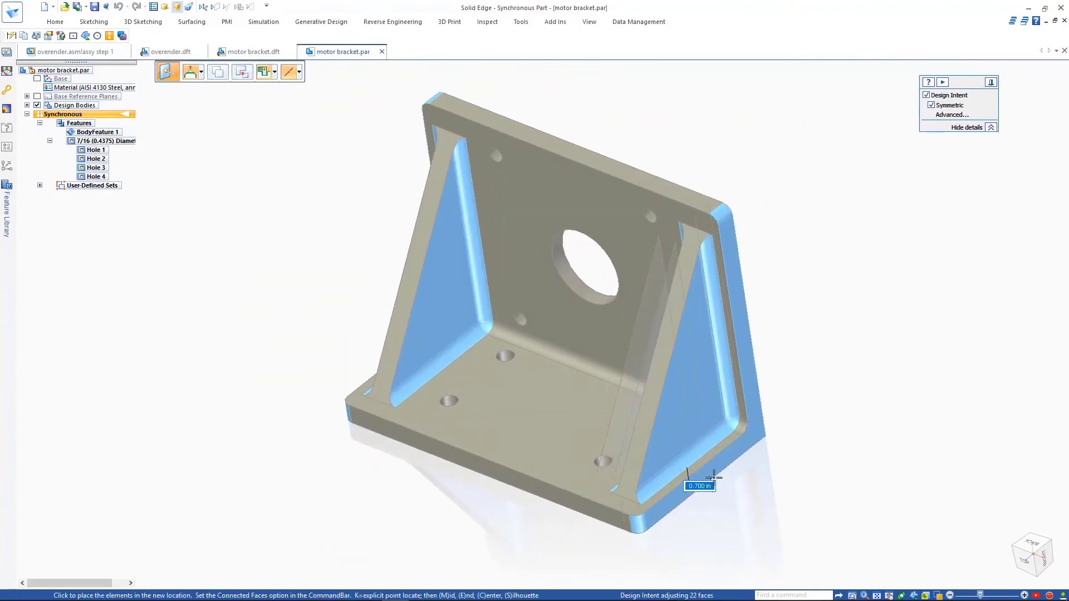
left_click(712, 477)
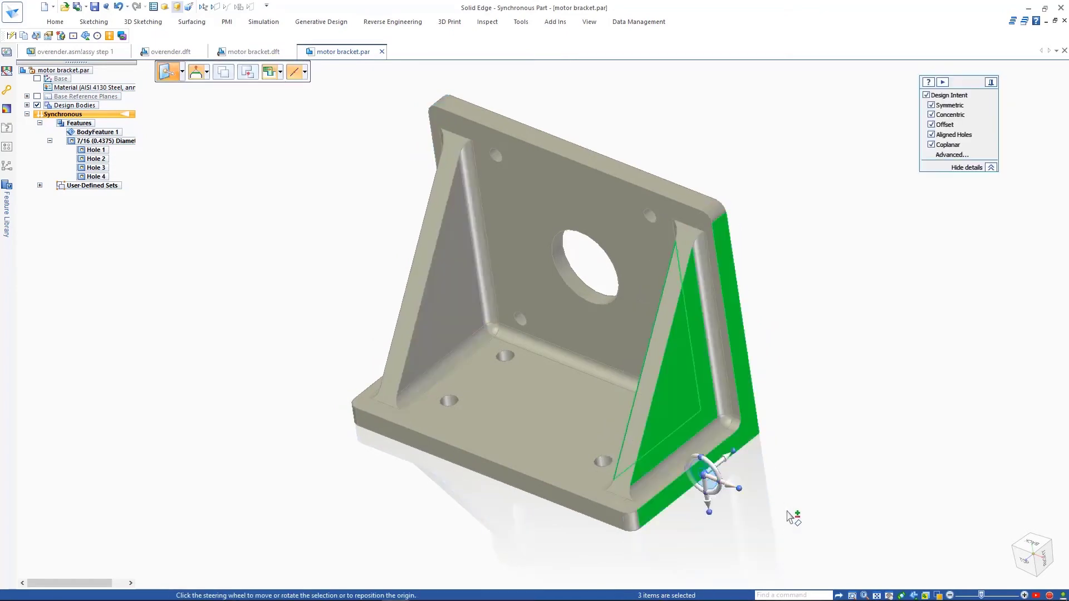
left_click(616, 170)
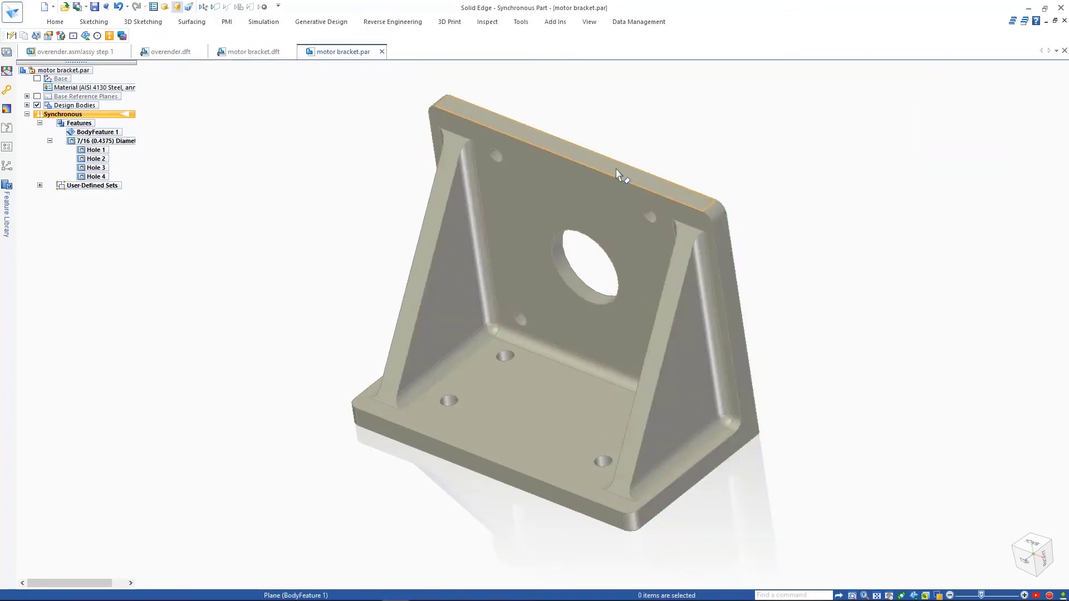
left_click(616, 170)
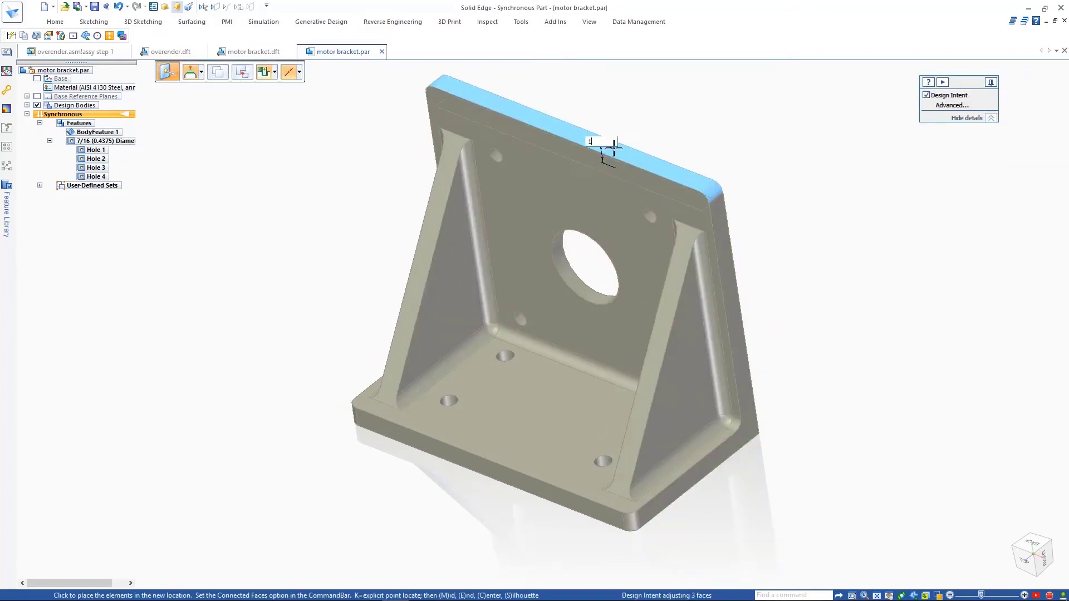
left_click(613, 147)
left_click(810, 356)
In Right view, dimension the 56.81° rib angle and change it to 60°.
key("ctrl+r")
right_click(810, 375)
left_click(780, 369)
left_click(494, 529)
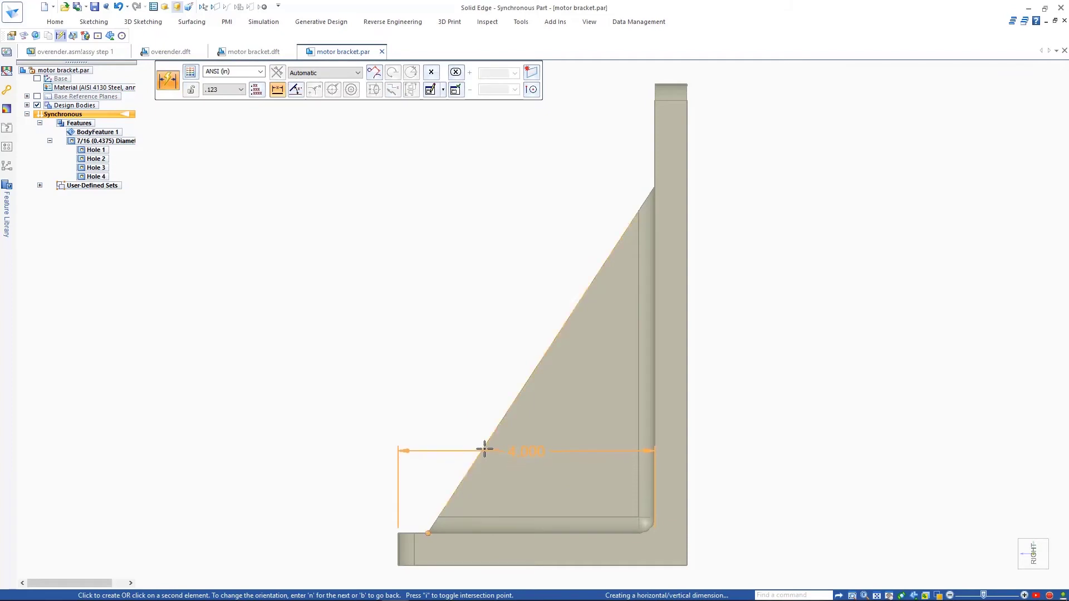
left_click(484, 451)
left_click(537, 454)
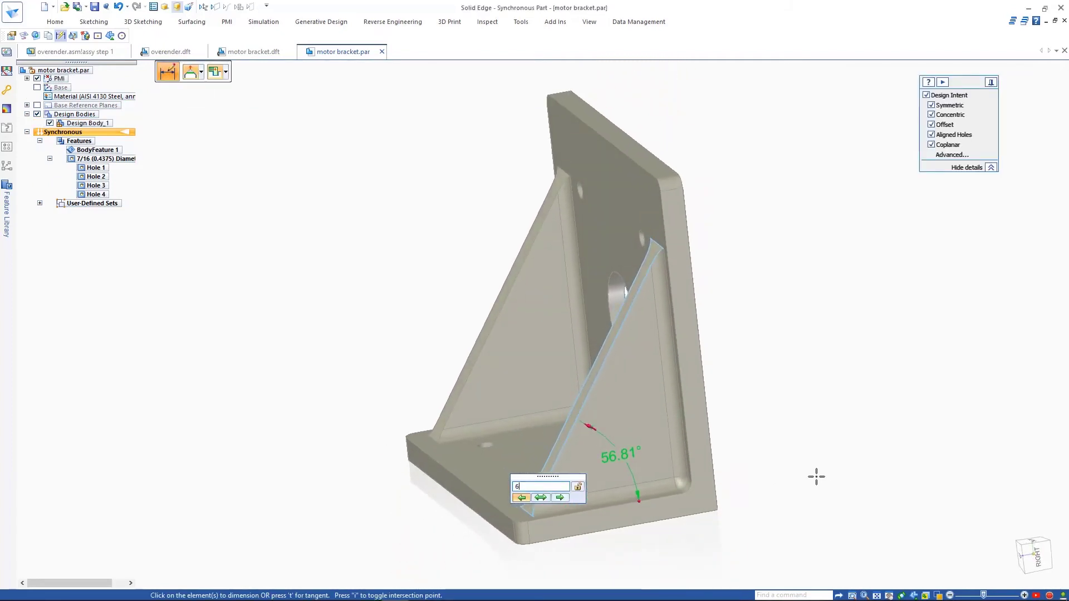
key("Return")
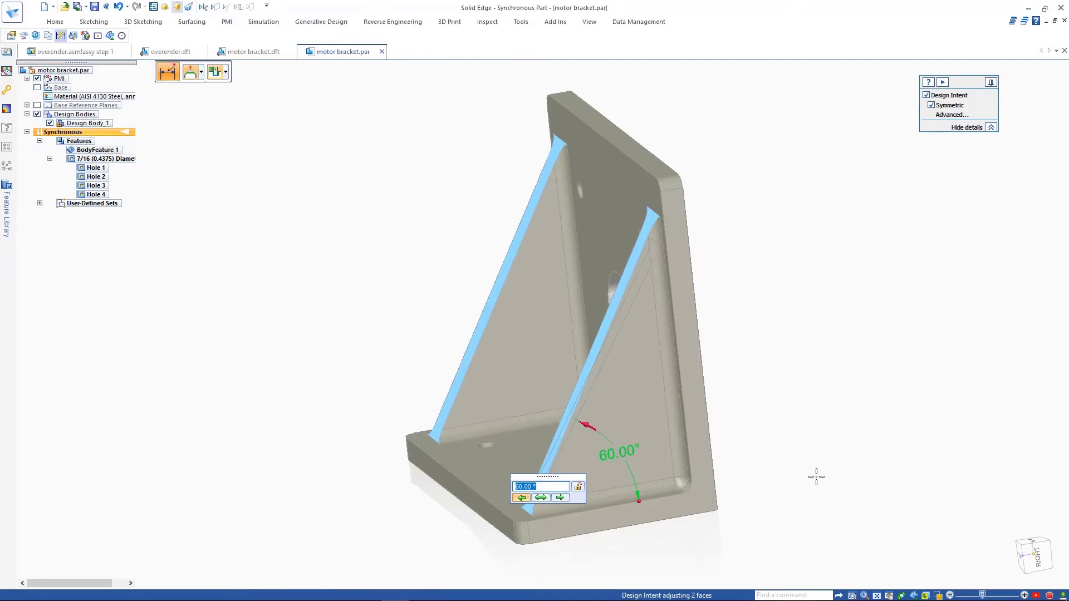
key("Escape")
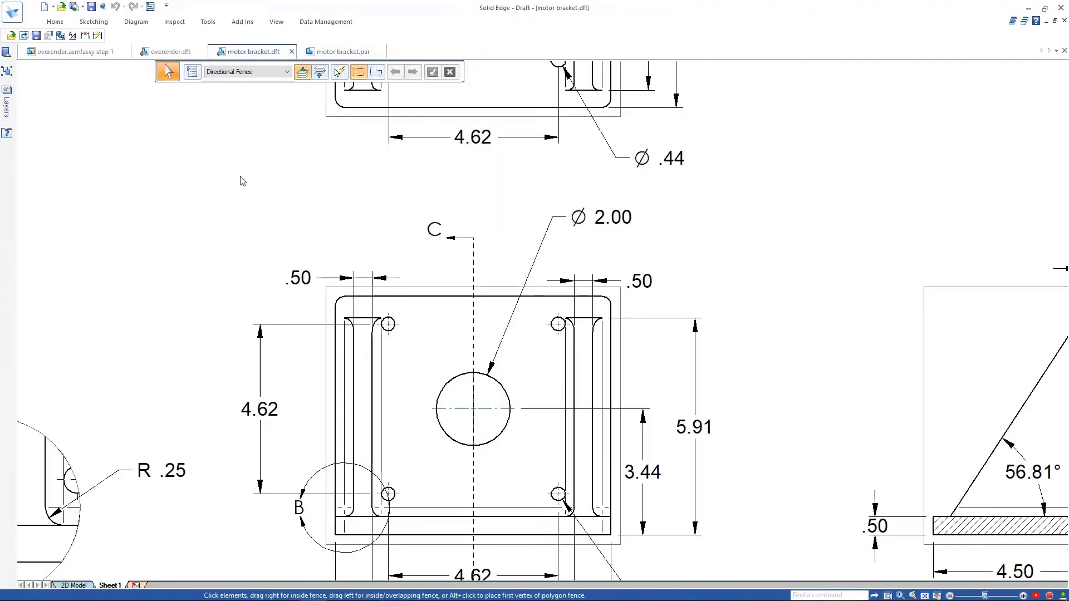
Update the out-of-date motor bracket drawing views and fit the whole sheet.
right_click(242, 181)
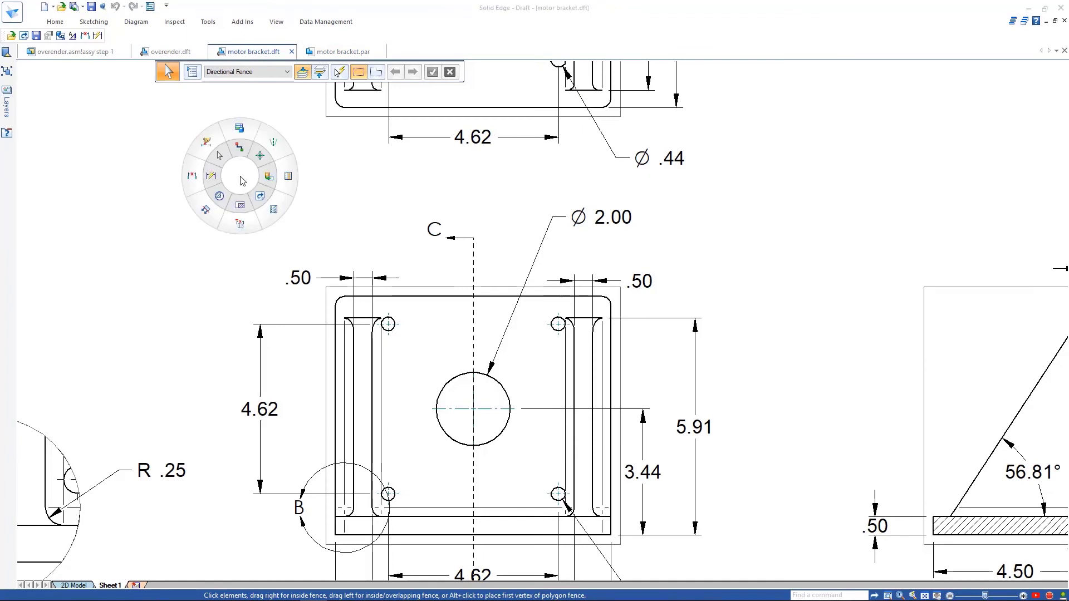
left_click(251, 196)
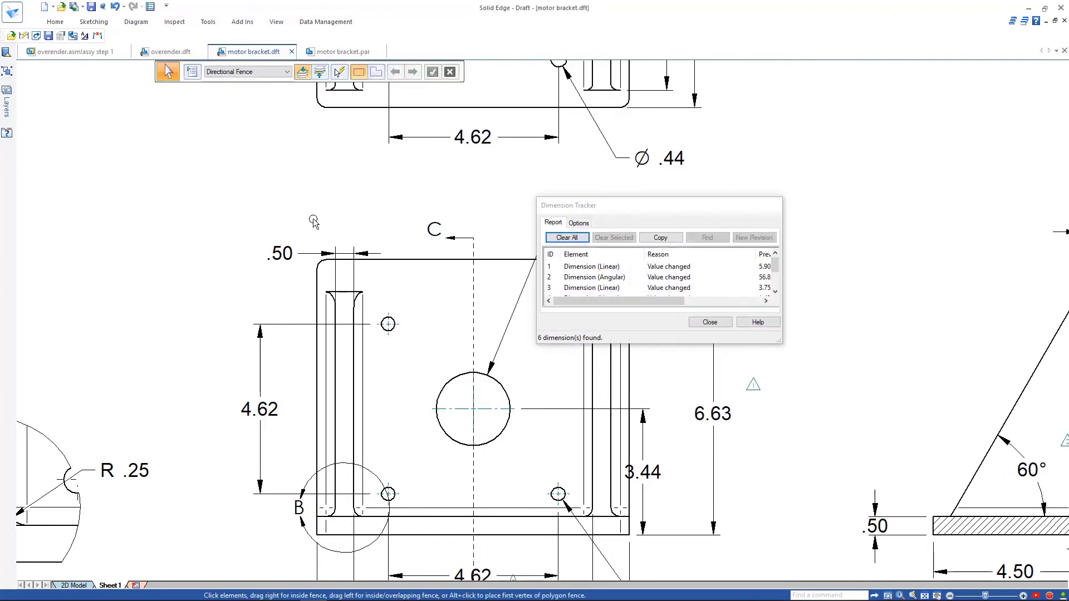
key("ctrl+shift+a")
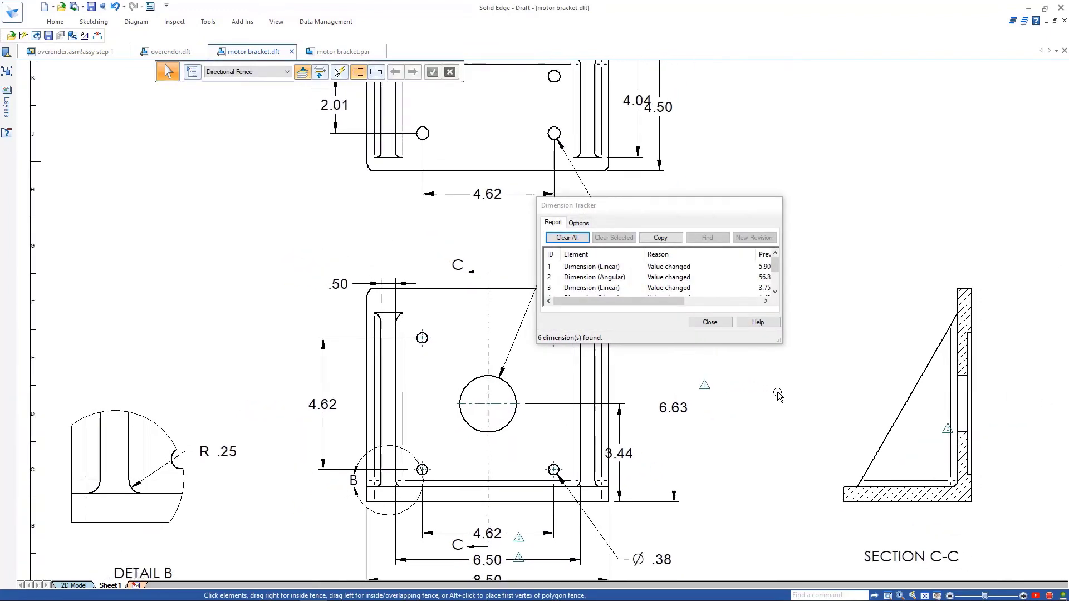
Review the changed 6.63 dimension, clear and close the Dimension Tracker, and return to the overender assembly.
left_click(672, 268)
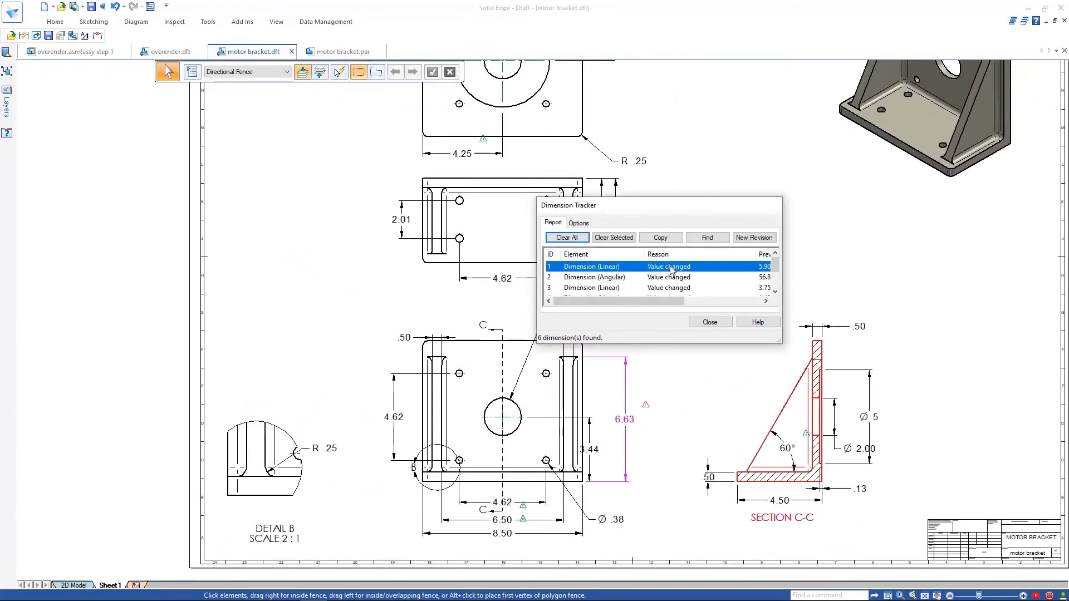
left_click(582, 240)
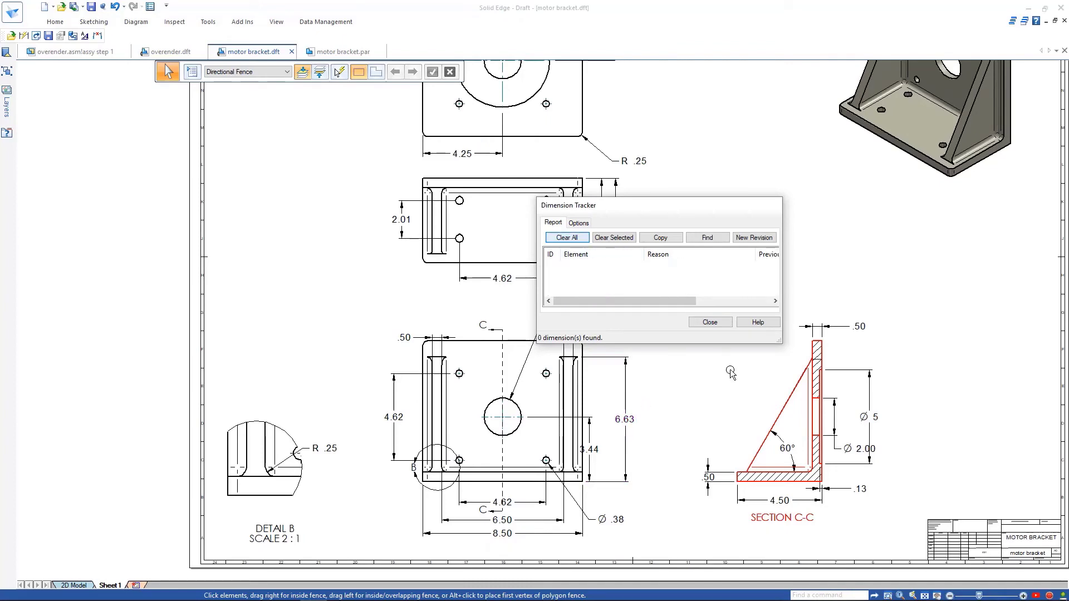
left_click(711, 322)
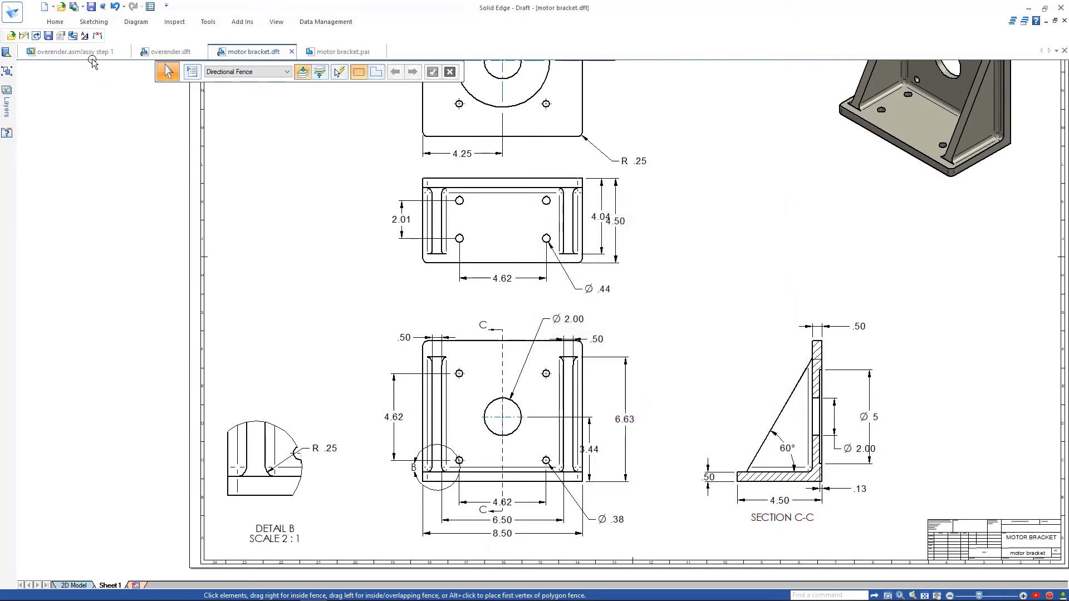
left_click(75, 51)
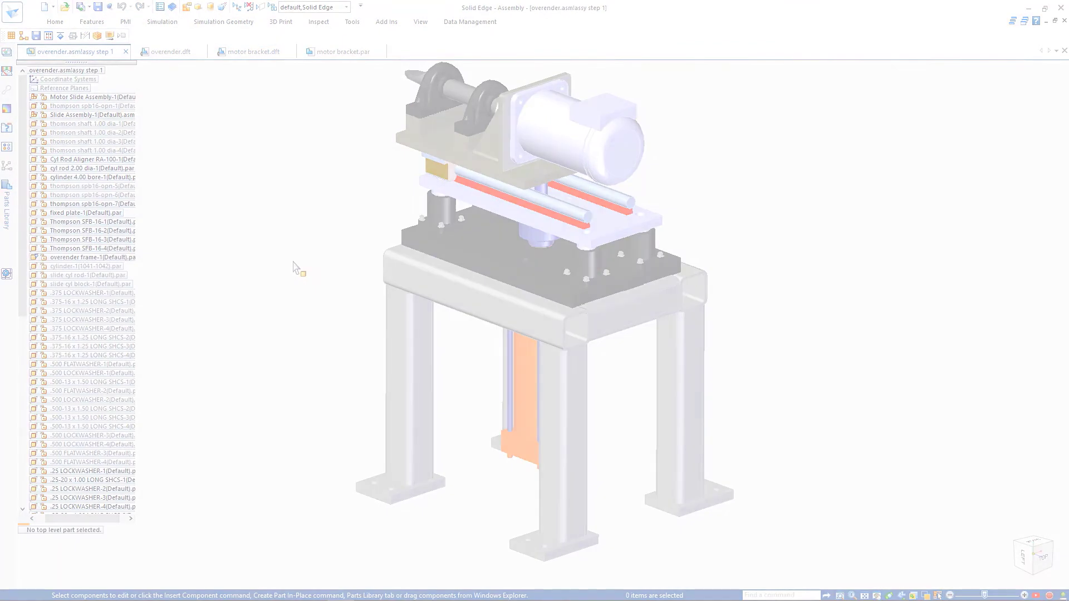